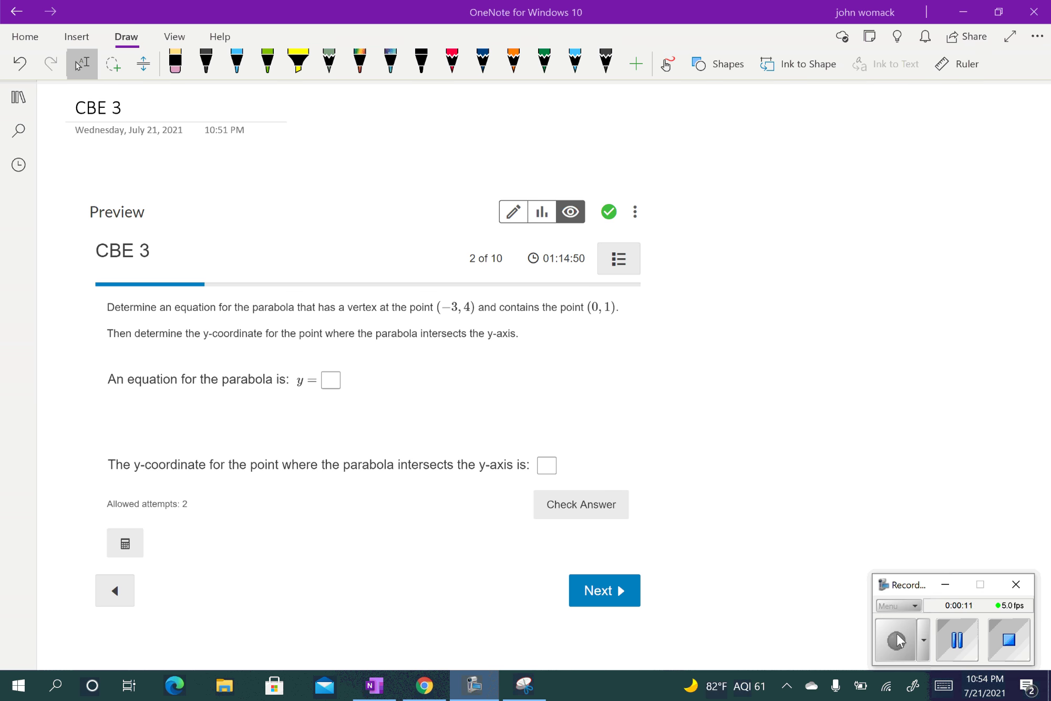
- Handwrite the intercept form y = A(x-a)(x-b) in light blue ink
click(575, 61)
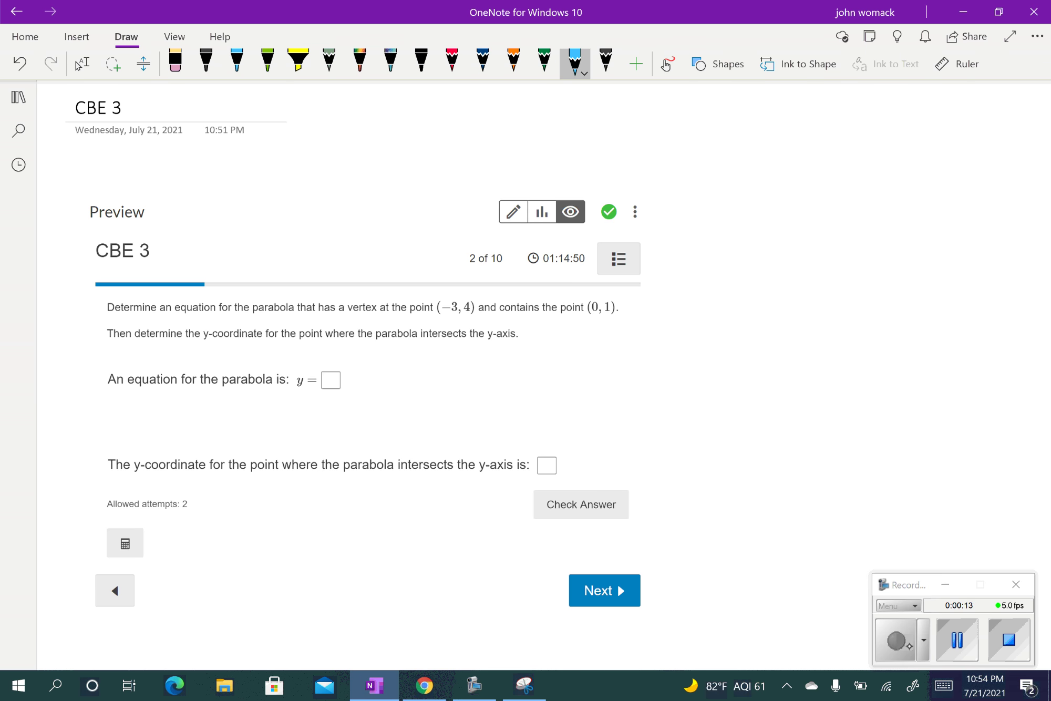
drag(706, 153, 707, 190)
drag(732, 165, 743, 162)
drag(732, 173, 773, 174)
mouse_move(758, 164)
mouse_down()
mouse_move(788, 154)
mouse_move(784, 175)
mouse_up()
drag(795, 159, 808, 174)
mouse_move(809, 158)
mouse_down()
mouse_move(795, 175)
mouse_move(828, 165)
mouse_move(849, 177)
mouse_up()
mouse_move(869, 153)
mouse_down()
mouse_move(866, 178)
mouse_move(888, 175)
mouse_move(876, 176)
mouse_up()
drag(892, 166, 906, 166)
drag(912, 153, 924, 181)
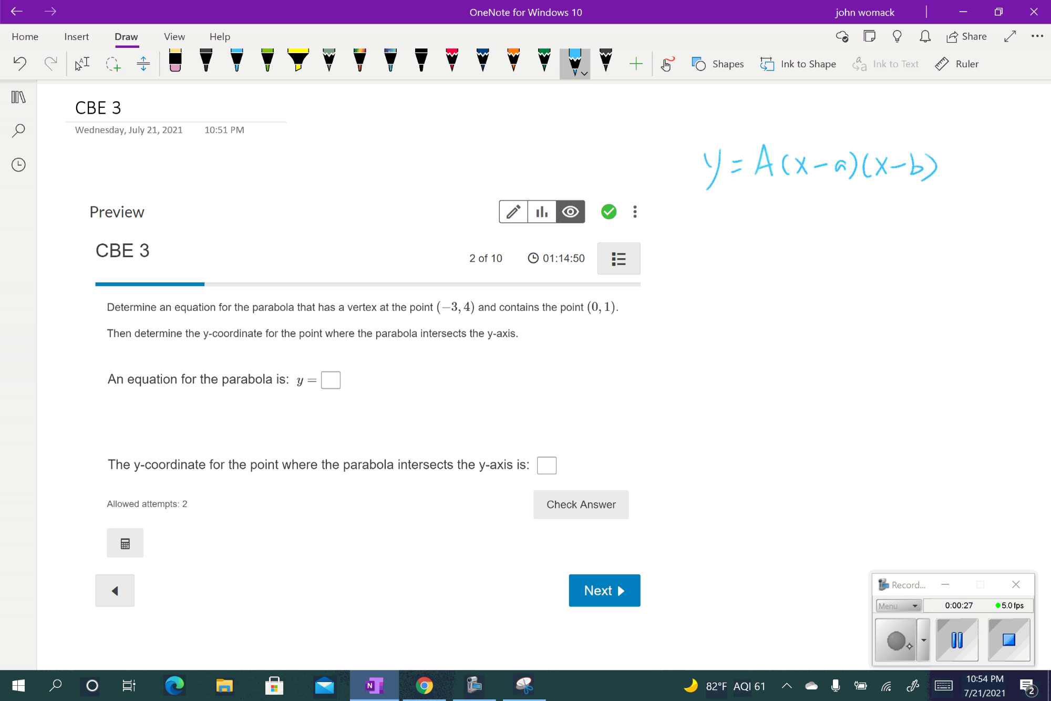
- Circle 'vertex' in the question and write the vertex form y = a(x-h)² + k
drag(361, 286, 348, 285)
mouse_move(705, 220)
mouse_down()
mouse_move(707, 257)
mouse_move(740, 228)
mouse_move(744, 239)
mouse_move(786, 249)
mouse_up()
drag(798, 228, 808, 248)
mouse_move(808, 228)
mouse_down()
mouse_move(798, 248)
mouse_move(859, 250)
mouse_move(876, 235)
mouse_move(899, 253)
mouse_up()
mouse_move(889, 241)
mouse_down()
mouse_move(913, 240)
mouse_move(917, 254)
mouse_up()
drag(939, 233, 940, 248)
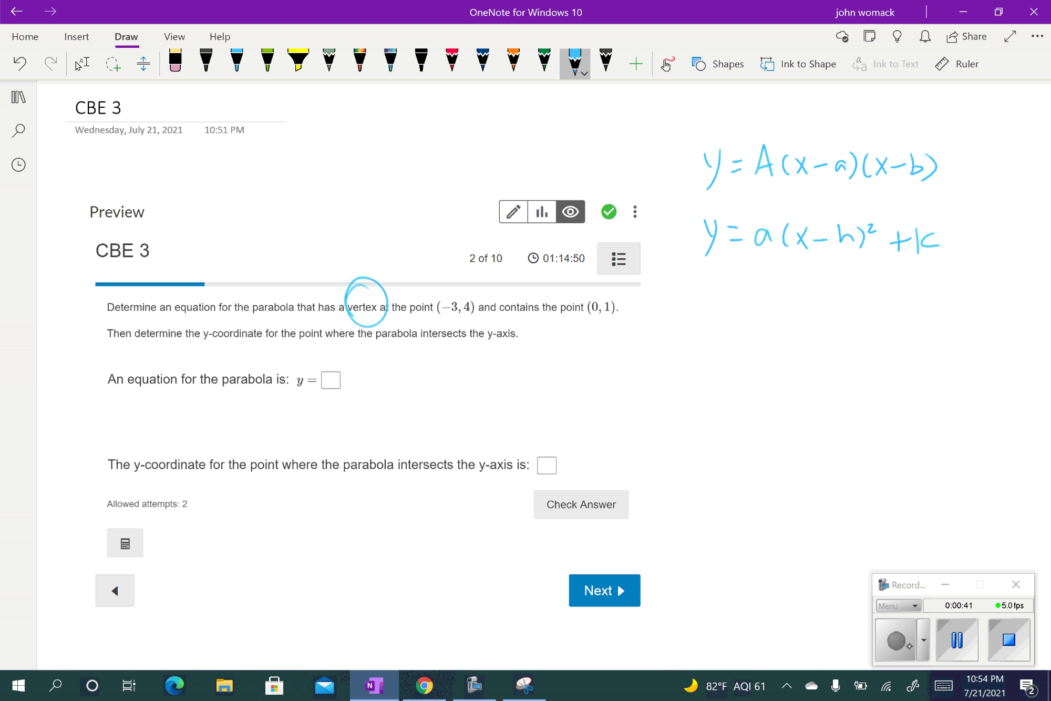
drag(932, 233, 939, 252)
- Label the vertex (-3, 4) as h and k and substitute it into the vertex form
drag(444, 283, 480, 301)
mouse_move(691, 305)
mouse_down()
mouse_move(696, 335)
mouse_move(726, 309)
mouse_up()
mouse_move(715, 322)
mouse_down()
mouse_move(756, 315)
mouse_move(758, 328)
mouse_move(796, 330)
mouse_up()
mouse_move(796, 310)
mouse_down()
mouse_move(785, 331)
mouse_move(815, 318)
mouse_up()
mouse_move(824, 317)
mouse_down()
mouse_move(851, 317)
mouse_move(857, 331)
mouse_move(874, 309)
mouse_move(908, 328)
mouse_move(919, 321)
mouse_up()
drag(923, 312, 938, 324)
drag(937, 312, 937, 334)
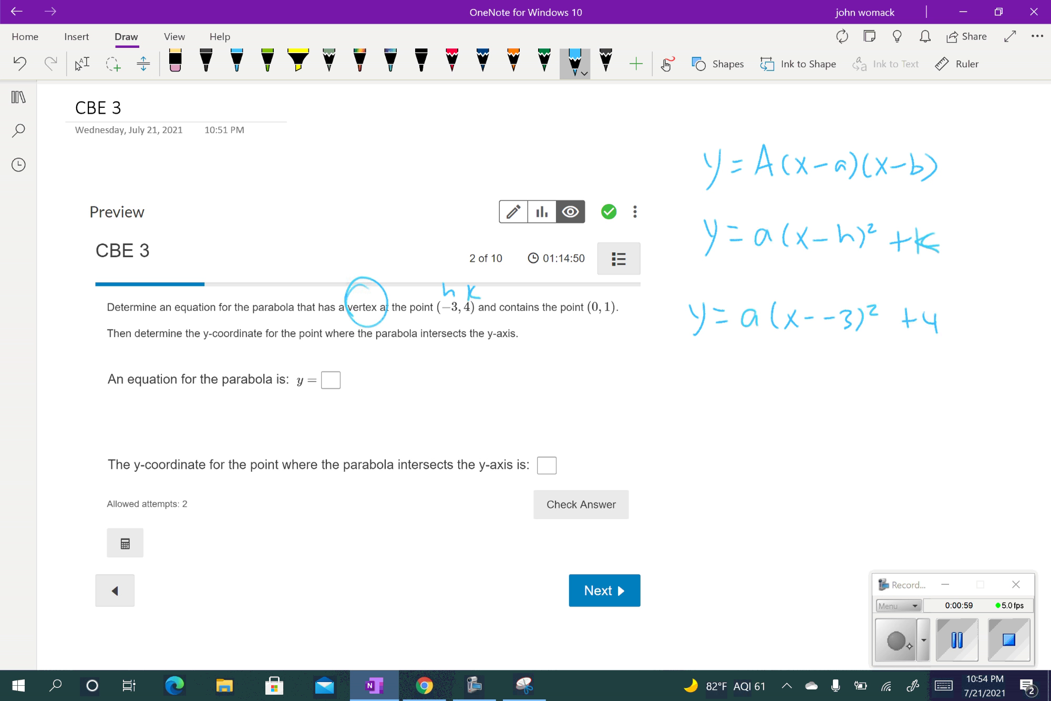
mouse_move(806, 321)
mouse_down()
mouse_move(841, 322)
mouse_move(824, 333)
mouse_up()
- Write the simplified equation y = a(x+3)² + 4 below the substitution
drag(734, 362, 742, 390)
drag(754, 367, 770, 367)
drag(758, 379, 796, 385)
mouse_move(815, 362)
mouse_down()
mouse_move(813, 386)
mouse_move(838, 385)
mouse_move(825, 385)
mouse_up()
mouse_move(848, 363)
mouse_down()
mouse_move(849, 383)
mouse_move(857, 373)
mouse_move(861, 383)
mouse_up()
mouse_move(876, 362)
mouse_down()
mouse_move(875, 390)
mouse_move(897, 372)
mouse_move(937, 375)
mouse_up()
drag(947, 366, 949, 387)
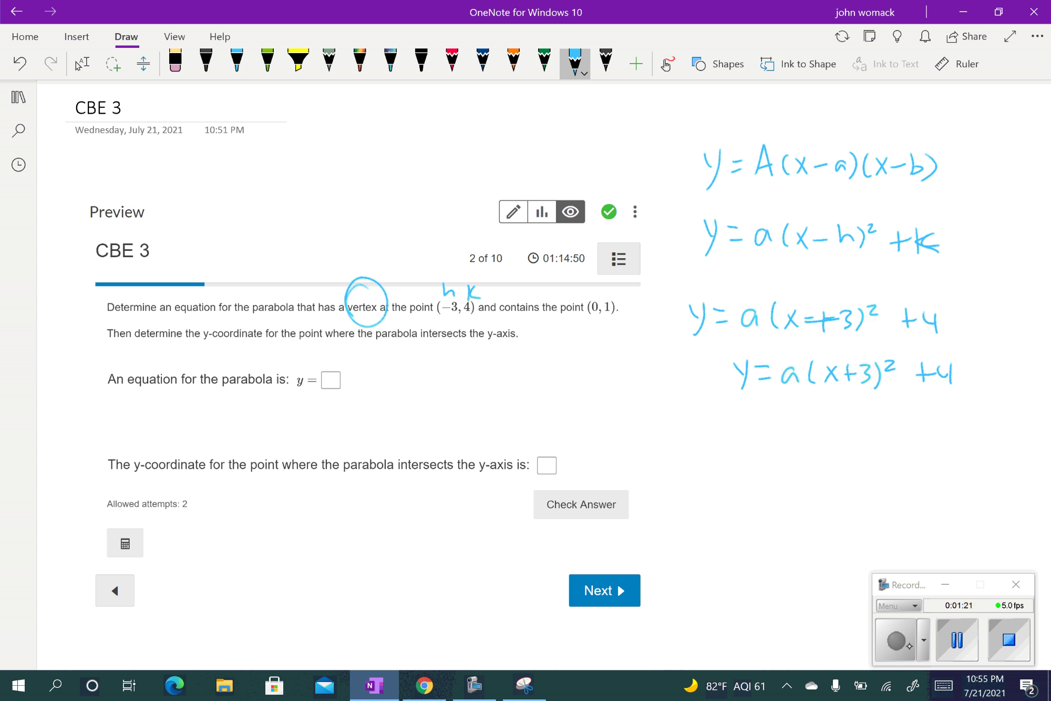
- Label the point (0, 1) as x and y and write 1 = a(0+3)² + 4
mouse_move(588, 289)
mouse_down()
mouse_move(596, 300)
mouse_move(587, 300)
mouse_up()
drag(606, 292, 608, 308)
mouse_move(741, 410)
mouse_down()
mouse_move(742, 435)
mouse_move(772, 417)
mouse_up()
drag(760, 428, 819, 433)
drag(838, 415, 858, 433)
mouse_move(851, 424)
mouse_down()
mouse_move(887, 438)
mouse_move(908, 416)
mouse_move(935, 434)
mouse_move(946, 425)
mouse_up()
drag(952, 414, 963, 428)
drag(961, 413, 961, 440)
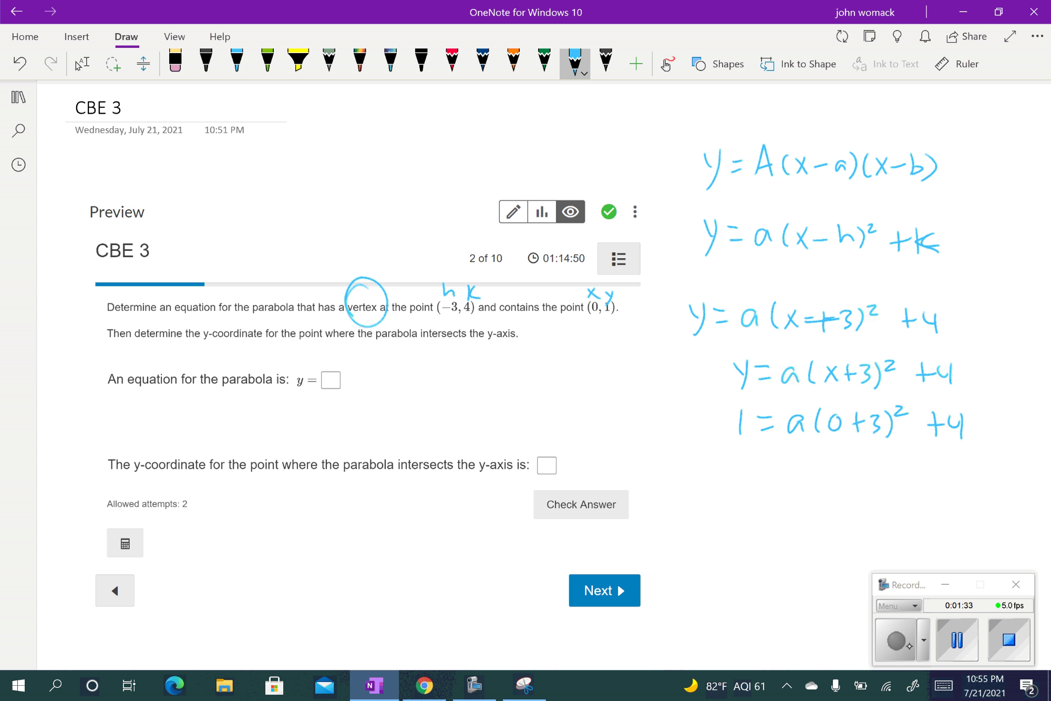
- Solve 1 = 9a + 4 through -3 = 9a to a = -1/3
mouse_move(765, 456)
mouse_down()
mouse_move(765, 482)
mouse_move(796, 457)
mouse_up()
mouse_move(784, 468)
mouse_down()
mouse_move(813, 462)
mouse_move(827, 482)
mouse_move(845, 481)
mouse_move(890, 470)
mouse_up()
drag(897, 461, 905, 484)
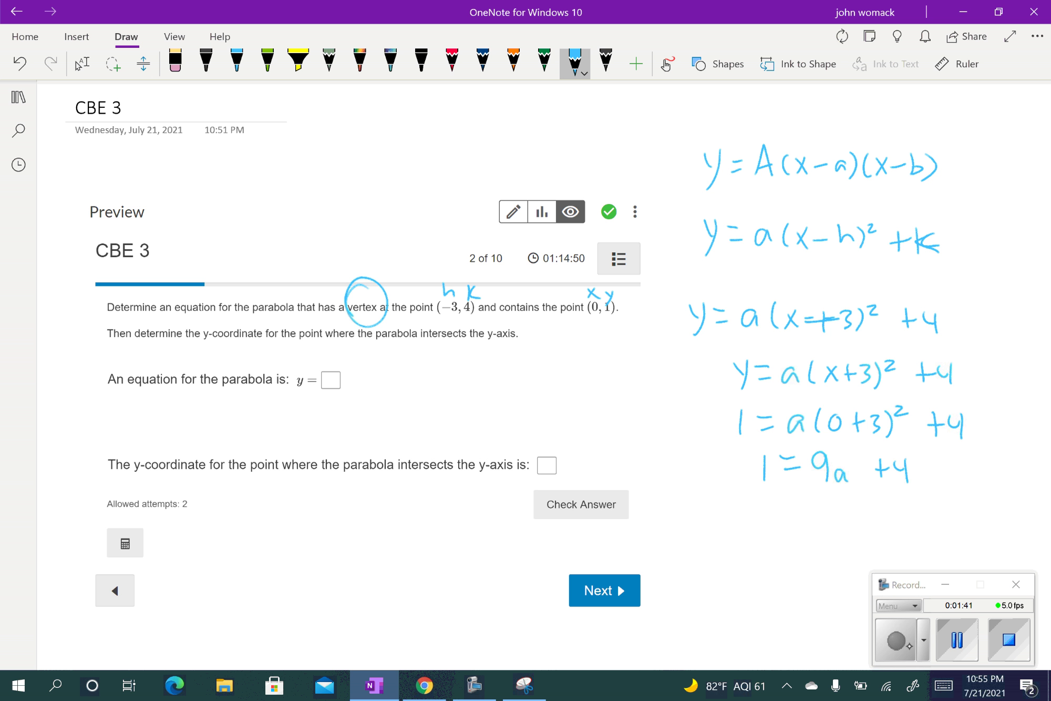
mouse_move(743, 513)
mouse_down()
mouse_move(764, 522)
mouse_move(803, 504)
mouse_move(829, 522)
mouse_up()
mouse_move(833, 518)
mouse_down()
mouse_move(840, 510)
mouse_move(858, 527)
mouse_move(830, 554)
mouse_up()
mouse_move(748, 527)
mouse_down()
mouse_move(780, 523)
mouse_move(755, 544)
mouse_move(766, 553)
mouse_up()
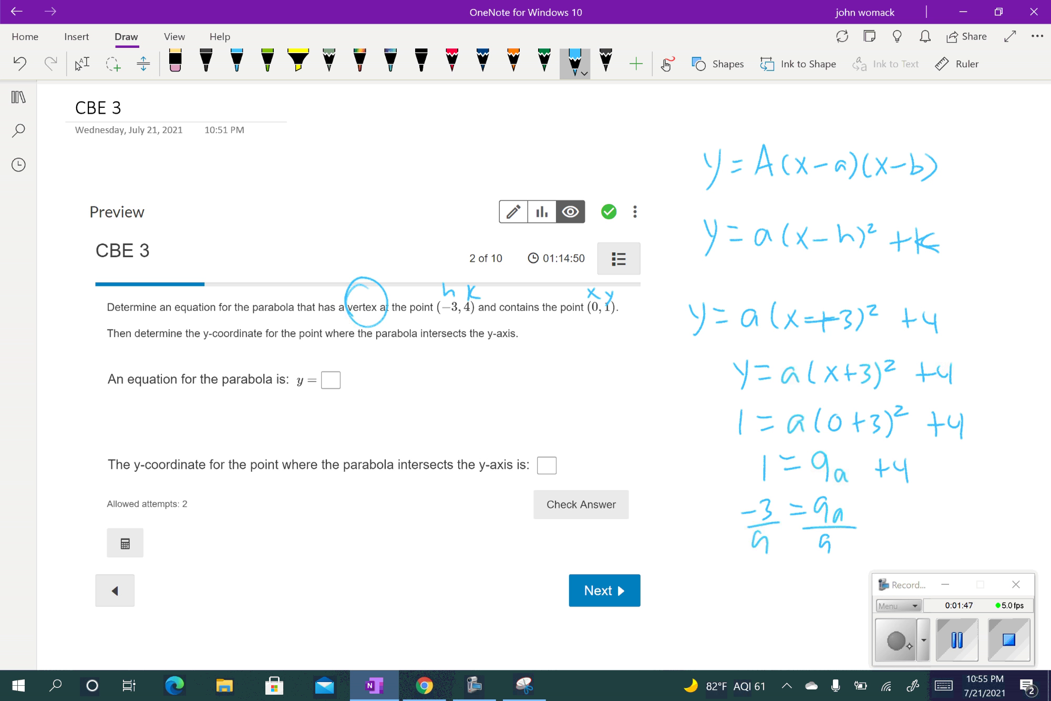
mouse_move(907, 513)
mouse_down()
mouse_move(908, 530)
mouse_move(932, 515)
mouse_up()
drag(921, 525, 956, 520)
mouse_move(960, 504)
mouse_down()
mouse_move(982, 530)
mouse_move(976, 541)
mouse_up()
- Write the final answer y = -1/3(x+3)² + 4 under the equation prompt
drag(280, 412, 288, 445)
drag(300, 418, 311, 418)
drag(300, 422, 344, 421)
drag(347, 408, 349, 422)
mouse_move(359, 406)
mouse_down()
mouse_move(346, 433)
mouse_move(406, 432)
mouse_move(393, 431)
mouse_up()
mouse_move(417, 411)
mouse_down()
mouse_move(417, 427)
mouse_move(423, 419)
mouse_up()
mouse_move(426, 410)
mouse_down()
mouse_move(427, 429)
mouse_move(441, 435)
mouse_move(460, 413)
mouse_move(483, 433)
mouse_move(491, 421)
mouse_up()
drag(498, 405, 506, 421)
drag(502, 410, 502, 433)
- Circle y = a(x+3)² + 4 and point (0, 1), and write y = -1/3(0+3)² + 4
mouse_move(945, 345)
mouse_down()
mouse_move(716, 370)
mouse_move(995, 394)
mouse_move(854, 334)
mouse_up()
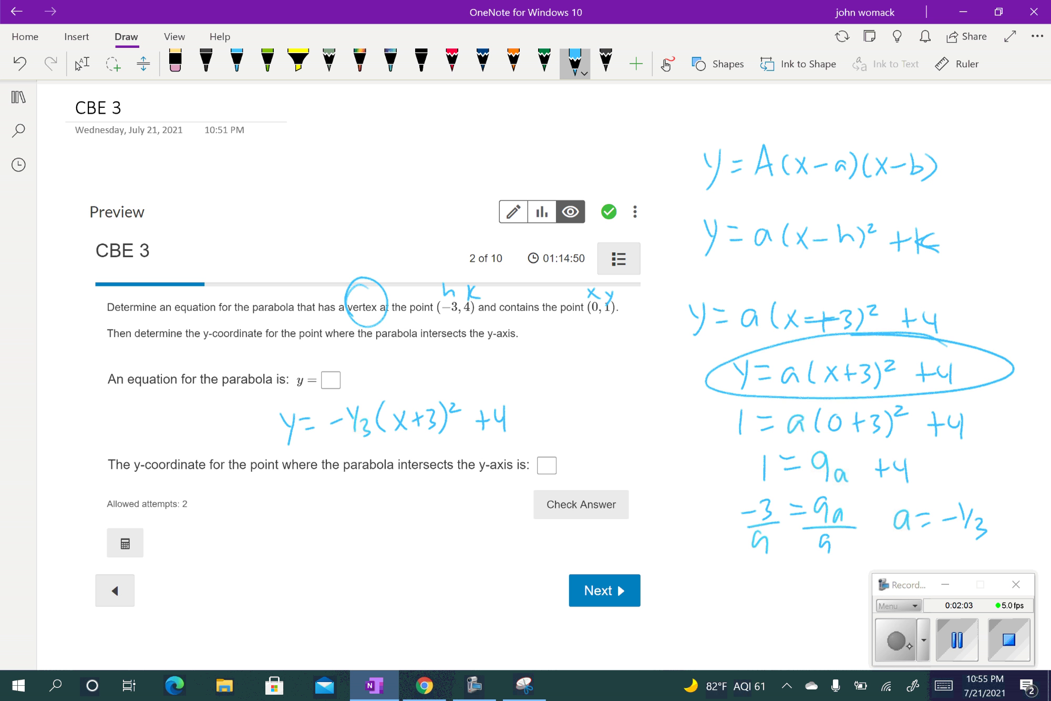
mouse_move(608, 283)
mouse_down()
mouse_move(606, 329)
mouse_move(611, 281)
mouse_up()
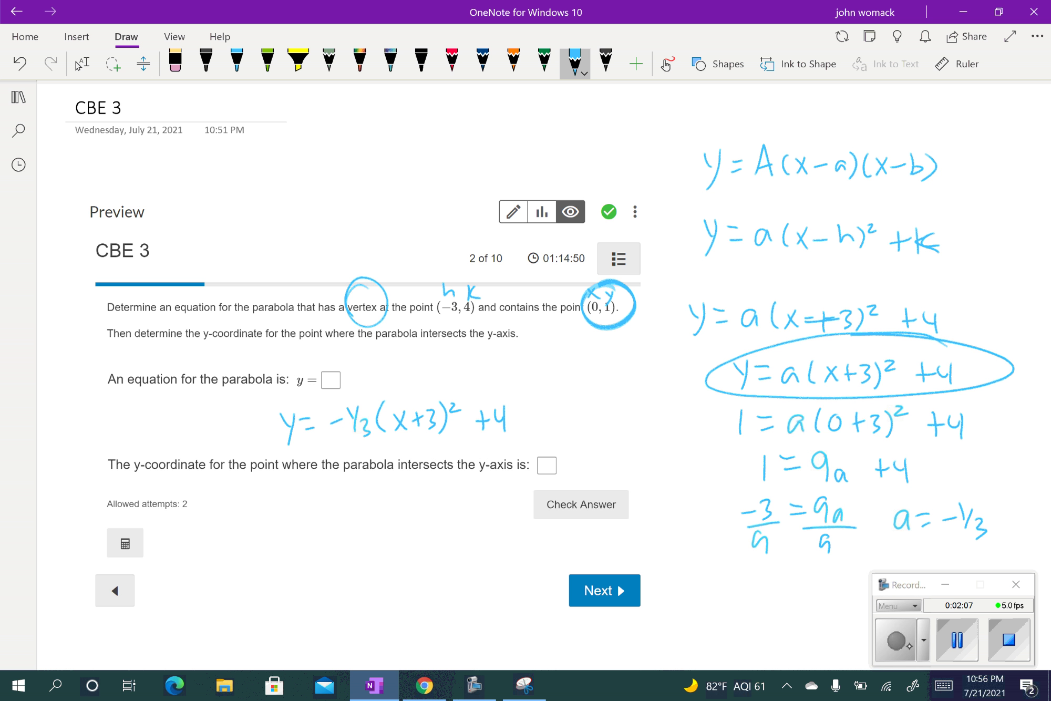
mouse_move(221, 533)
mouse_down()
mouse_move(234, 547)
mouse_move(226, 563)
mouse_move(265, 538)
mouse_up()
drag(251, 550, 299, 545)
mouse_move(311, 532)
mouse_down()
mouse_move(302, 556)
mouse_move(312, 566)
mouse_move(350, 540)
mouse_move(374, 545)
mouse_up()
mouse_move(366, 535)
mouse_down()
mouse_move(367, 554)
mouse_move(392, 546)
mouse_move(385, 555)
mouse_up()
mouse_move(399, 529)
mouse_down()
mouse_move(399, 561)
mouse_move(421, 539)
mouse_move(450, 545)
mouse_up()
mouse_move(442, 536)
mouse_down()
mouse_move(442, 557)
mouse_move(463, 550)
mouse_up()
drag(466, 534, 466, 561)
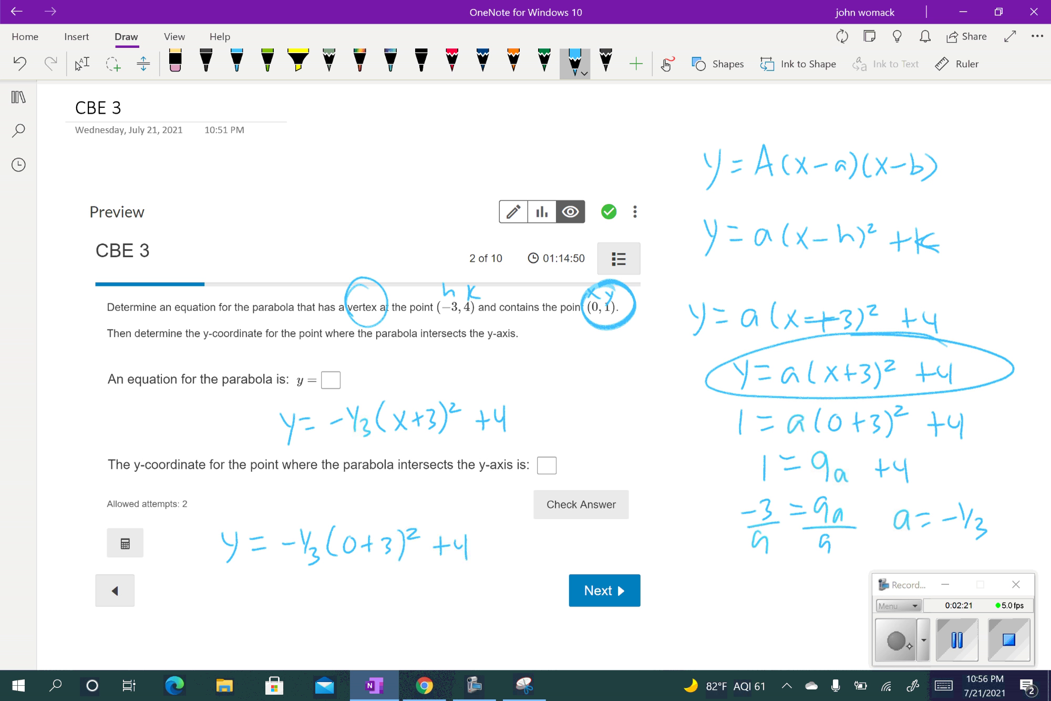
- Simplify the check to -1/3 · 9/1 + 4
drag(298, 599, 327, 593)
mouse_move(318, 599)
mouse_down()
mouse_move(335, 597)
mouse_move(321, 625)
mouse_up()
mouse_move(366, 584)
mouse_down()
mouse_move(367, 603)
mouse_move(412, 590)
mouse_up()
mouse_move(406, 583)
mouse_down()
mouse_move(406, 600)
mouse_move(426, 592)
mouse_up()
drag(426, 581, 428, 603)
drag(222, 591, 233, 628)
drag(248, 592, 259, 591)
drag(249, 597, 259, 598)
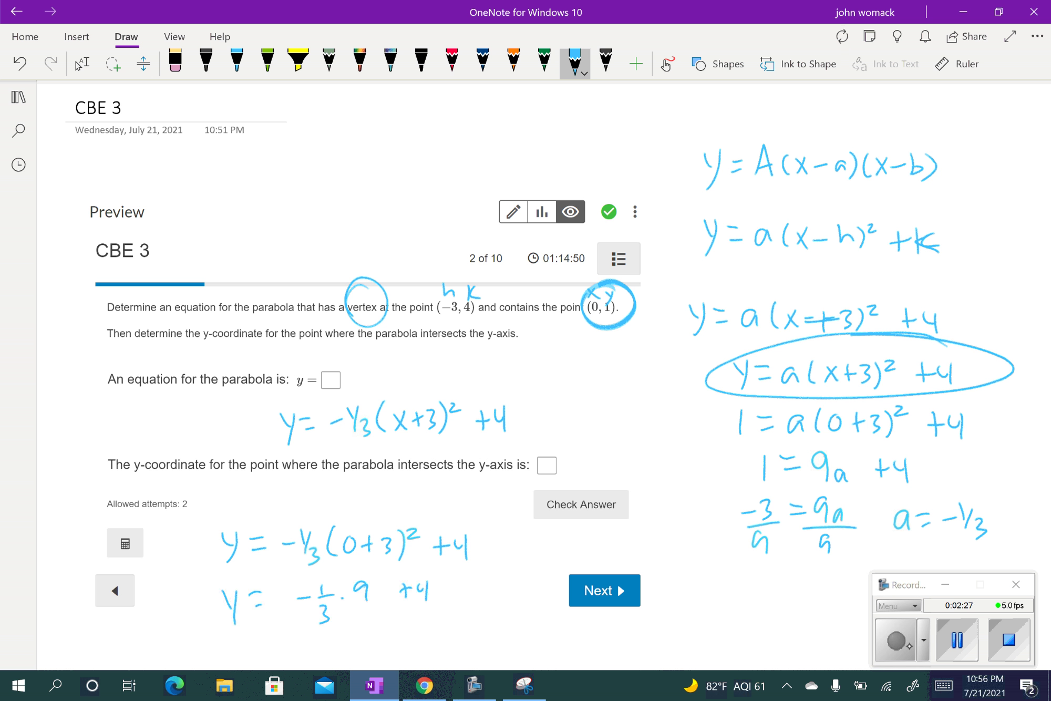
drag(360, 608, 380, 608)
drag(369, 613, 369, 629)
- Write y = -3 + 4 and put 1 in the y-coordinate answer box
drag(434, 631, 489, 637)
drag(481, 629, 496, 629)
drag(506, 614, 516, 636)
mouse_move(393, 628)
mouse_down()
mouse_move(402, 654)
mouse_move(421, 628)
mouse_up()
drag(413, 634, 422, 632)
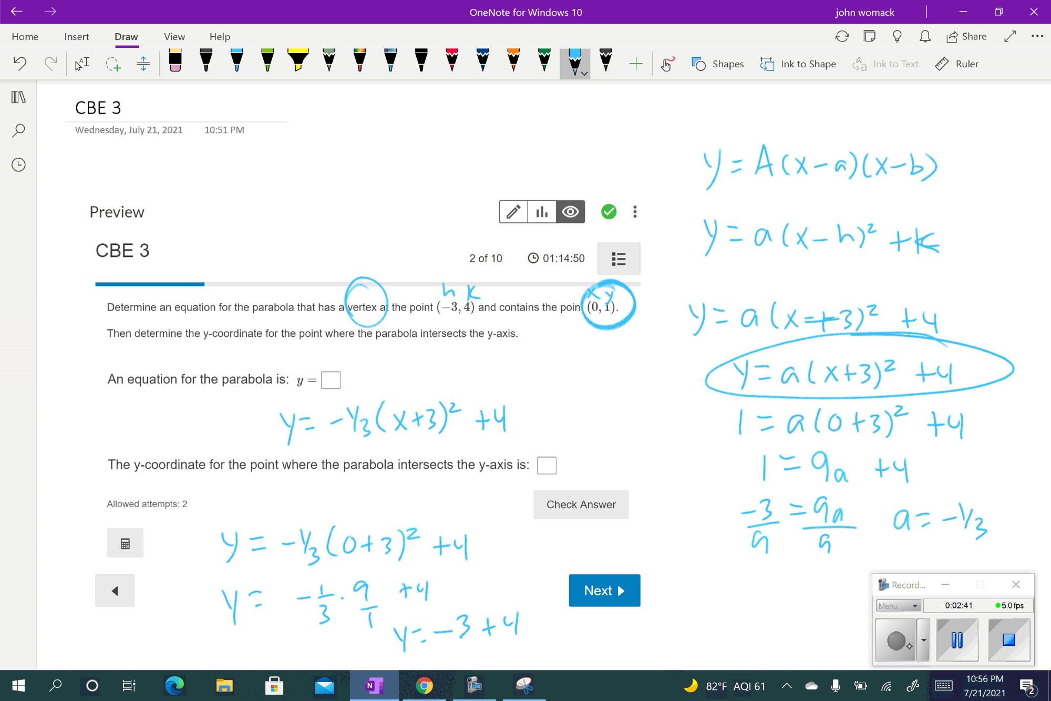
drag(546, 458, 547, 473)
- Circle the handwritten y = -1/3(x+3)² + 4 and return to the Canvas quiz in Chrome
drag(484, 376, 345, 377)
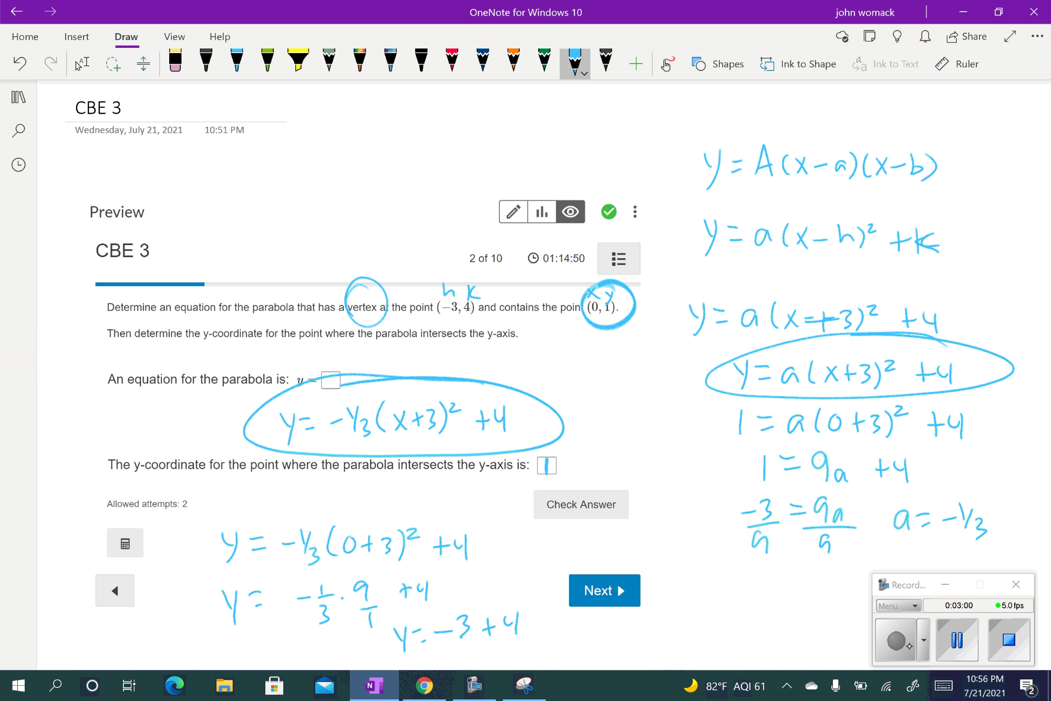
key(alt+Tab)
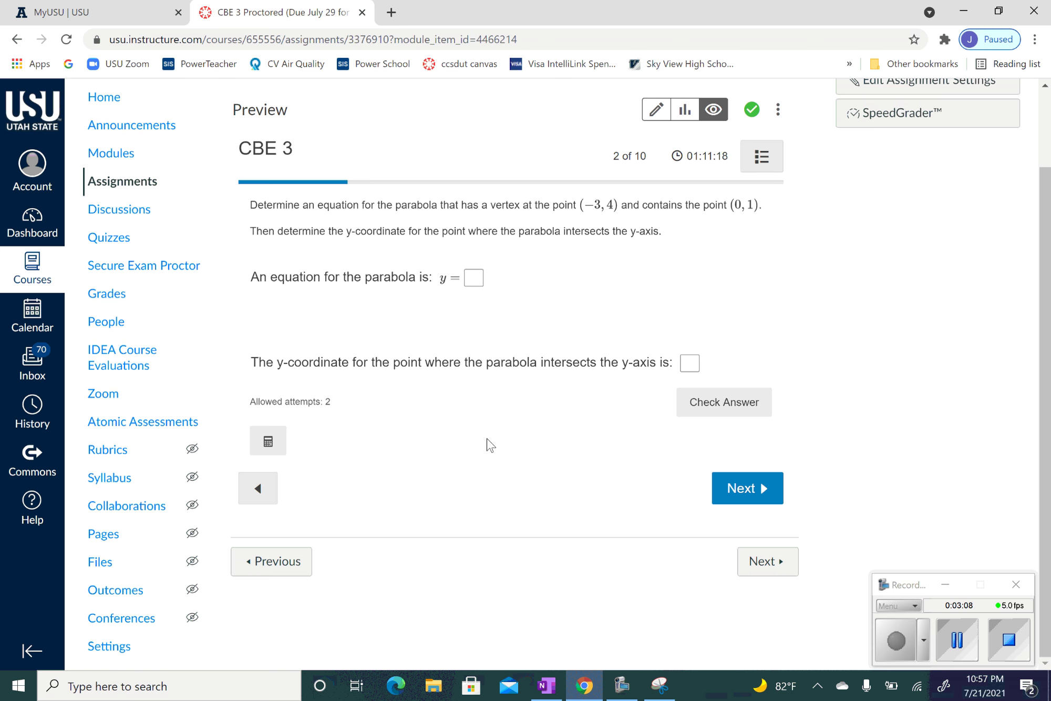
- Enter -1/3(x+3)² + 4 in the equation box using the math keypad
click(474, 279)
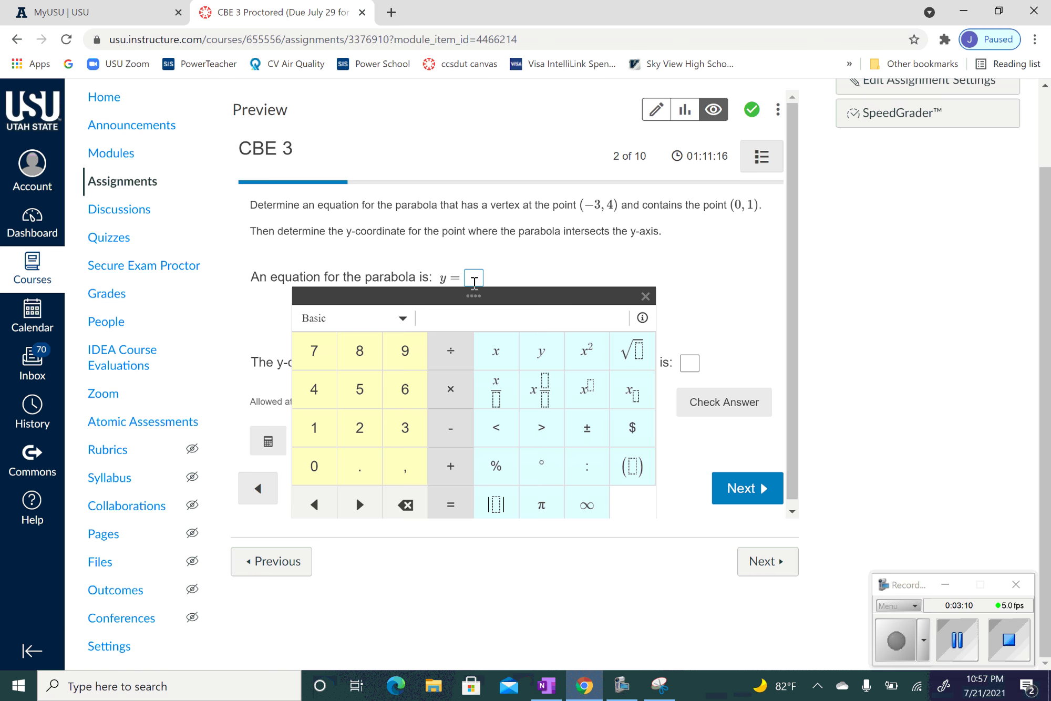
click(547, 391)
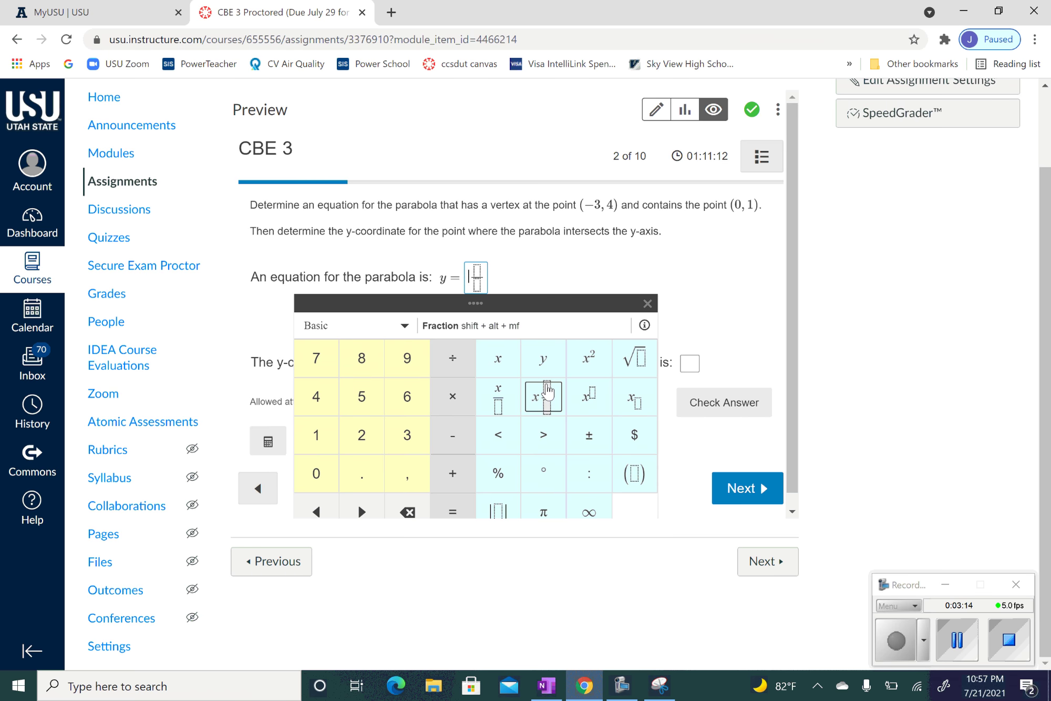
text(-)
key(Right)
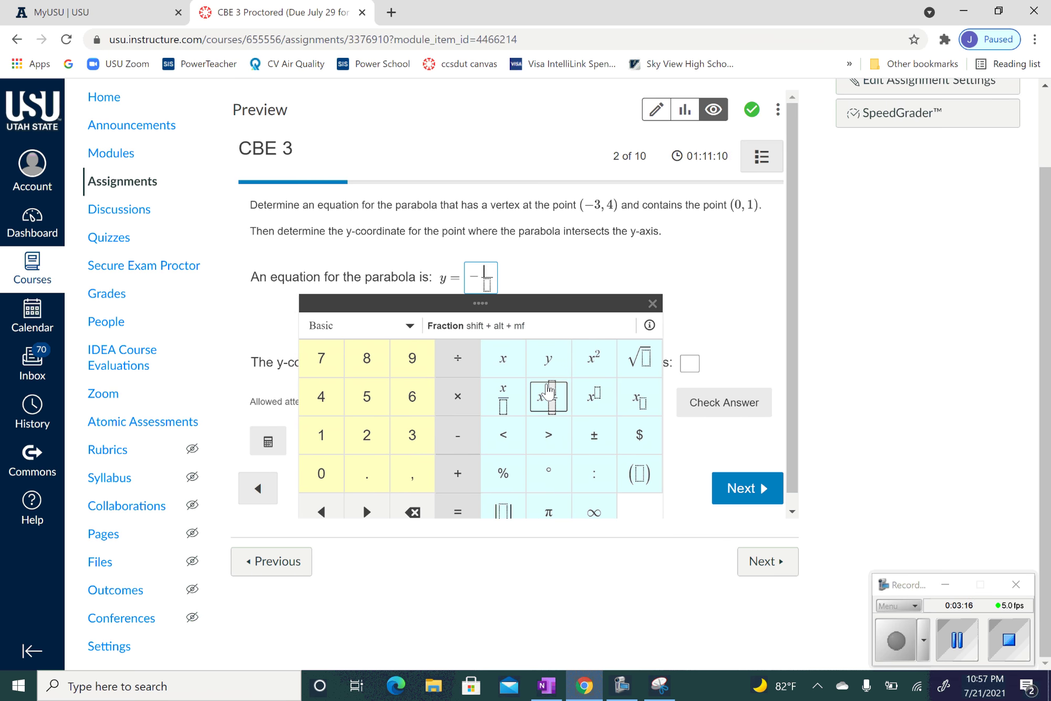
text(1/)
key(Down)
text(()
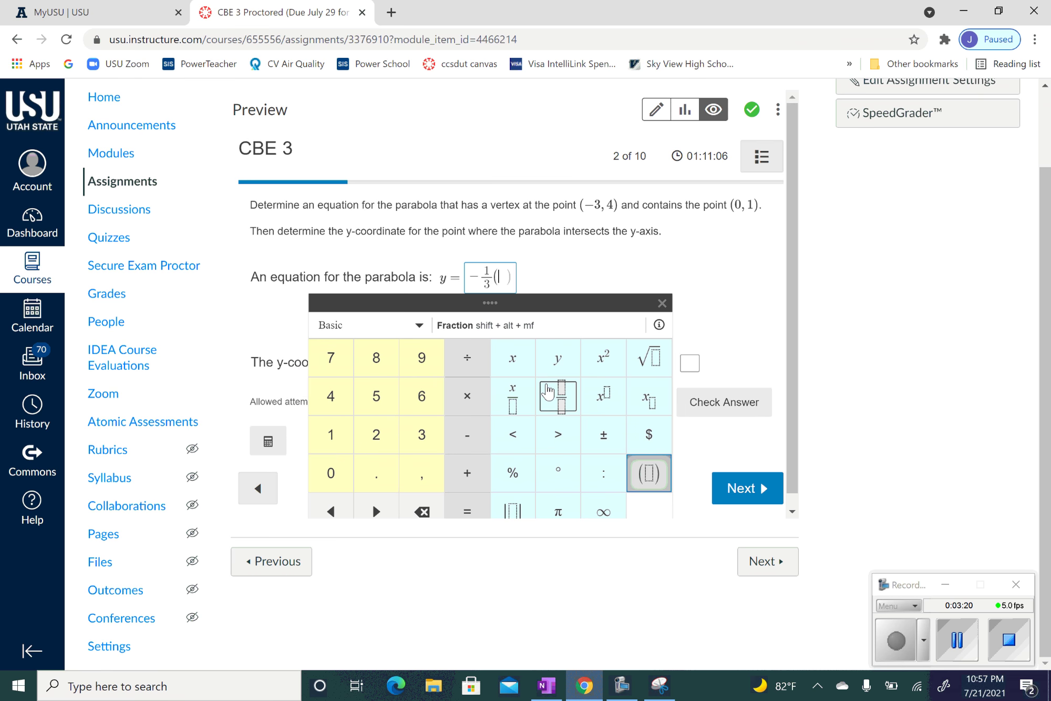
text(x+)
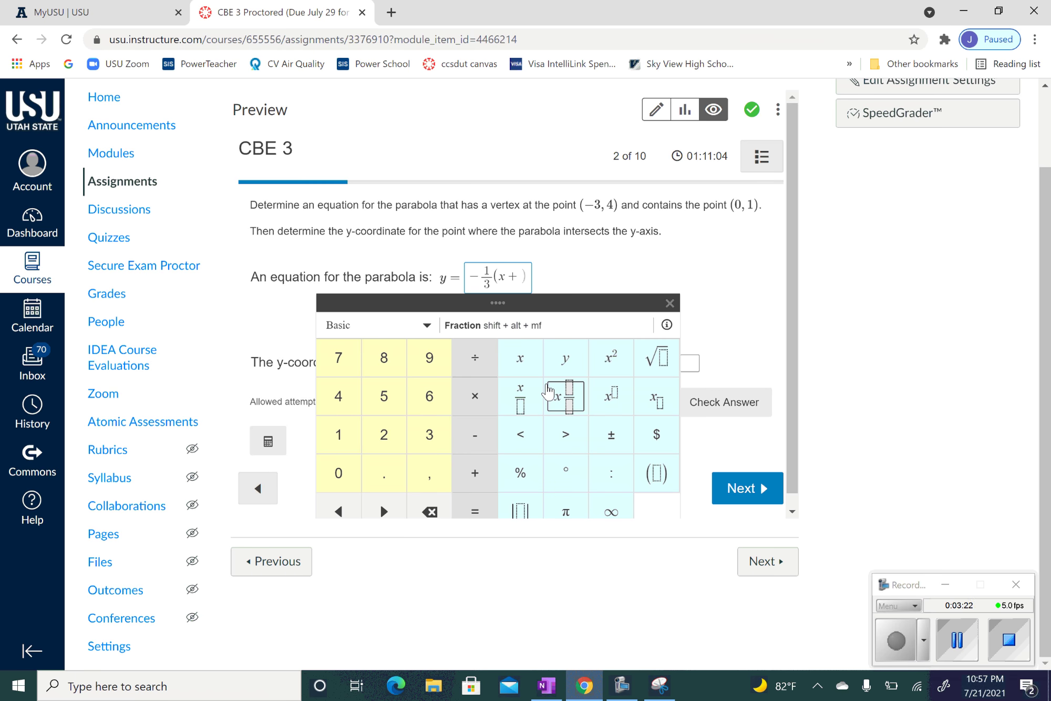
key(BackSpace)
text(+)
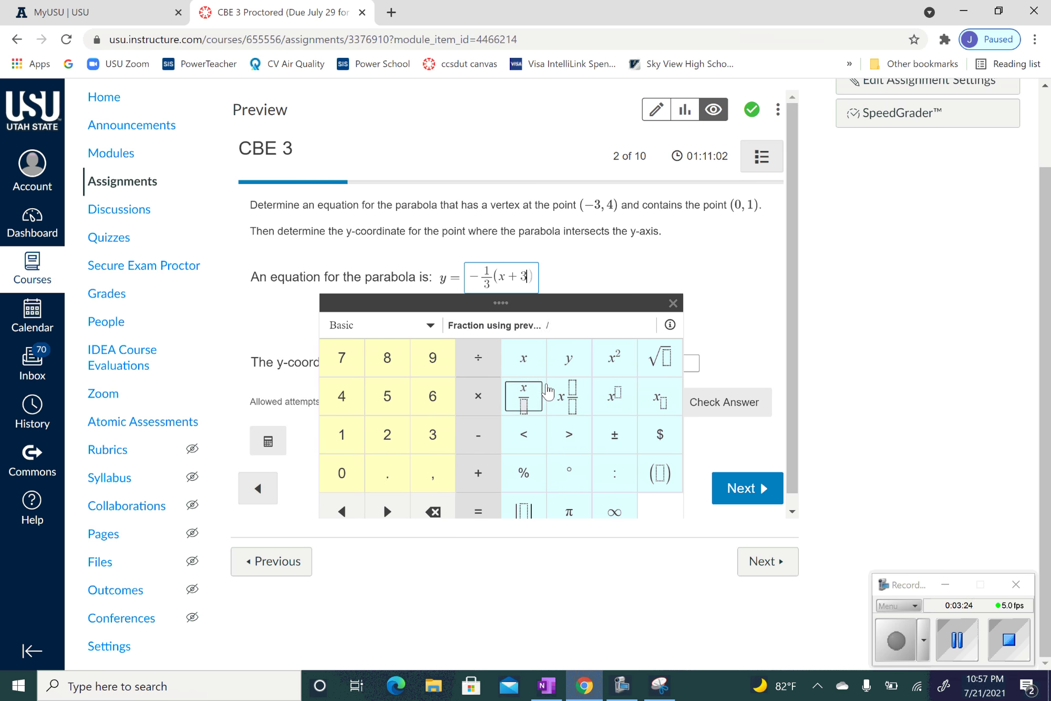
text(3))
click(603, 371)
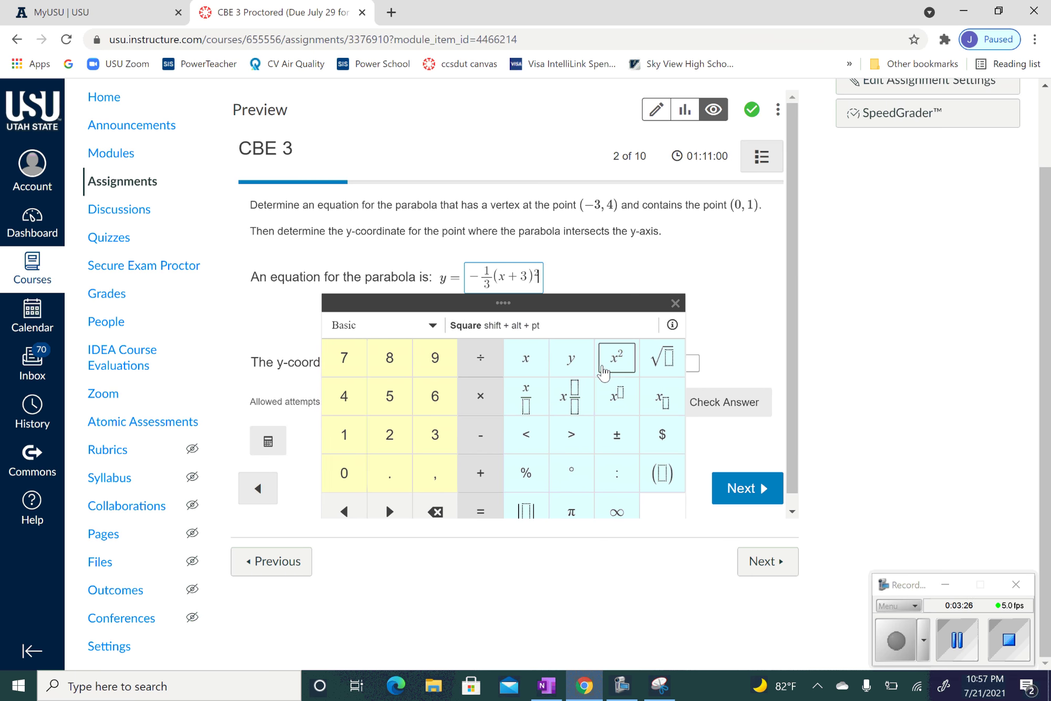
text(+)
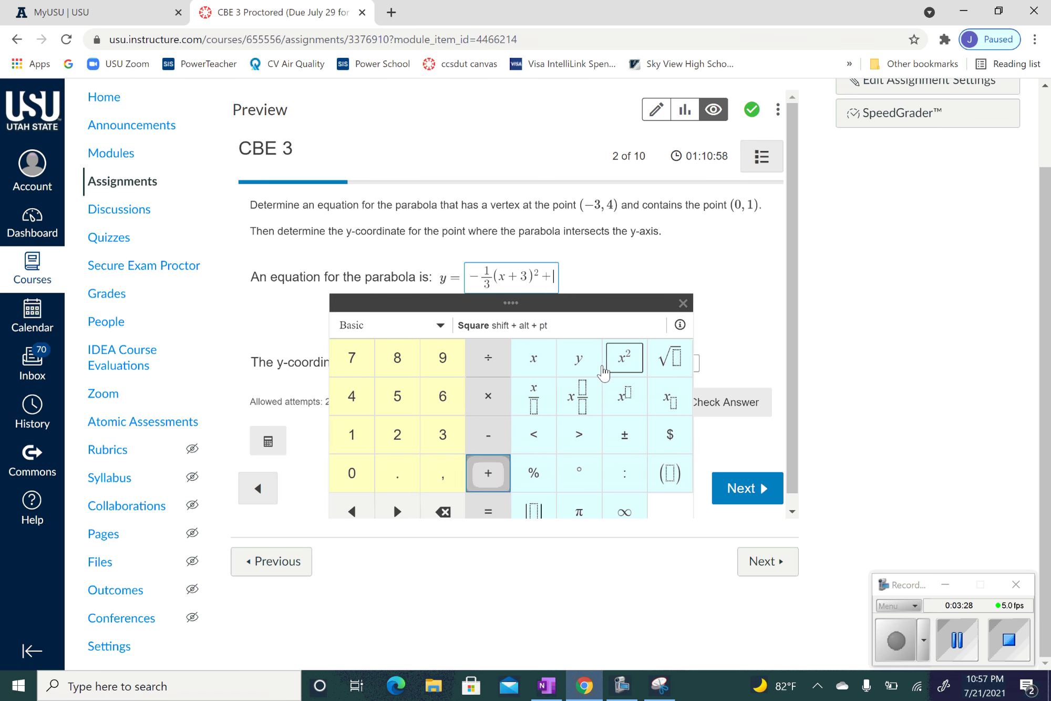
text(4)
- Enter 1 as the y-intercept and check the answers
click(743, 330)
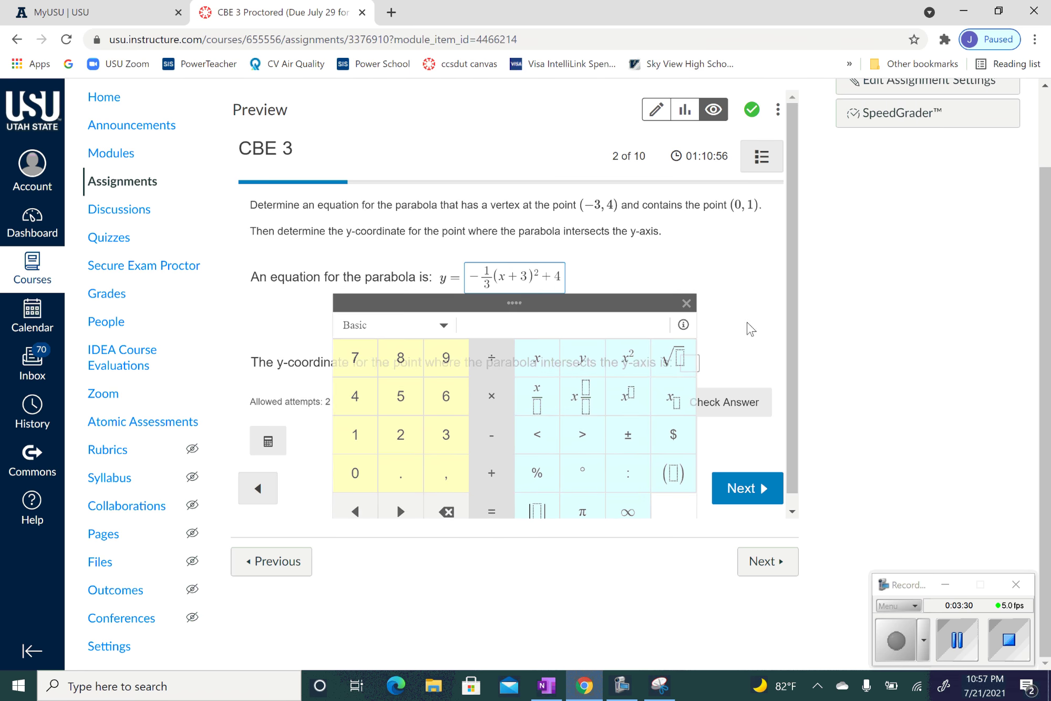
click(695, 363)
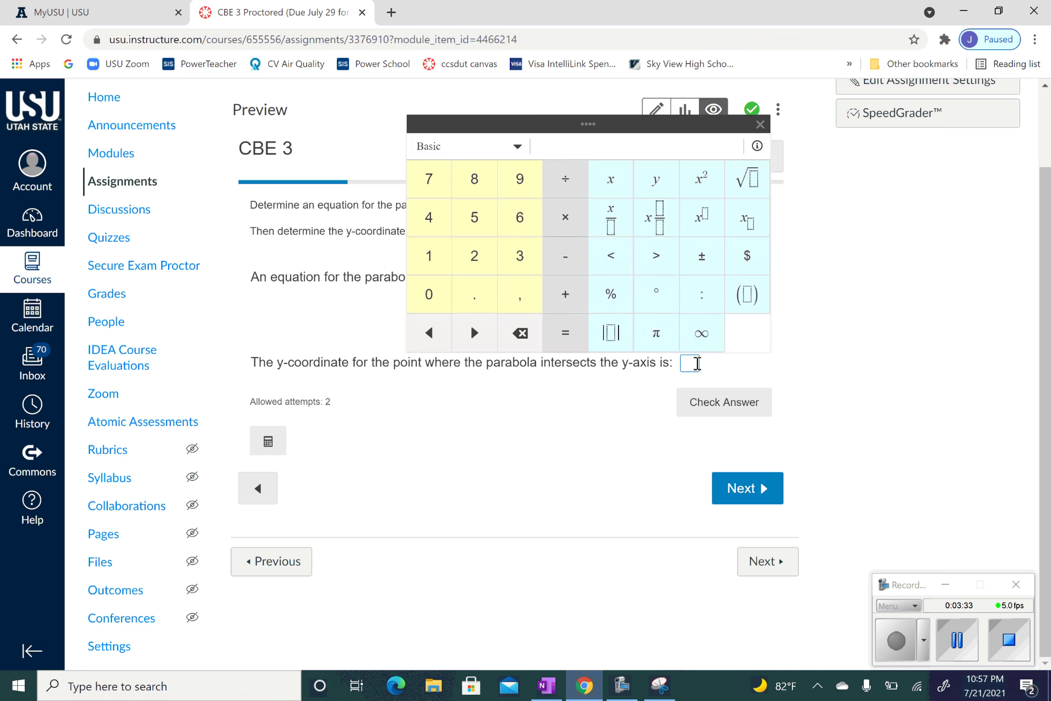
text(1)
click(732, 410)
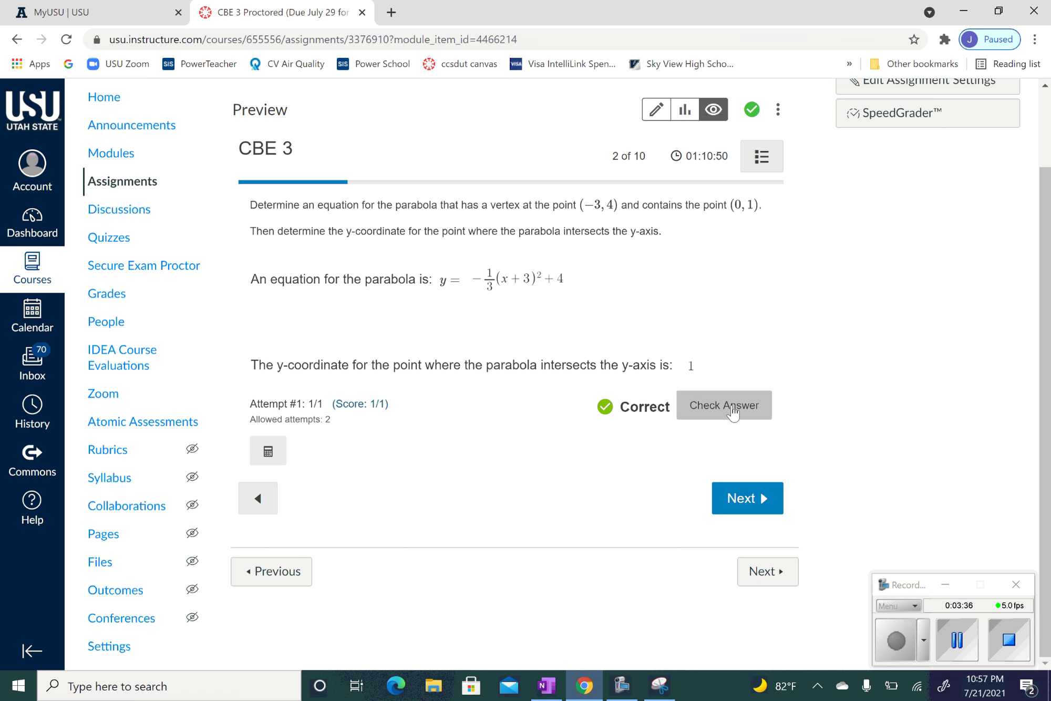